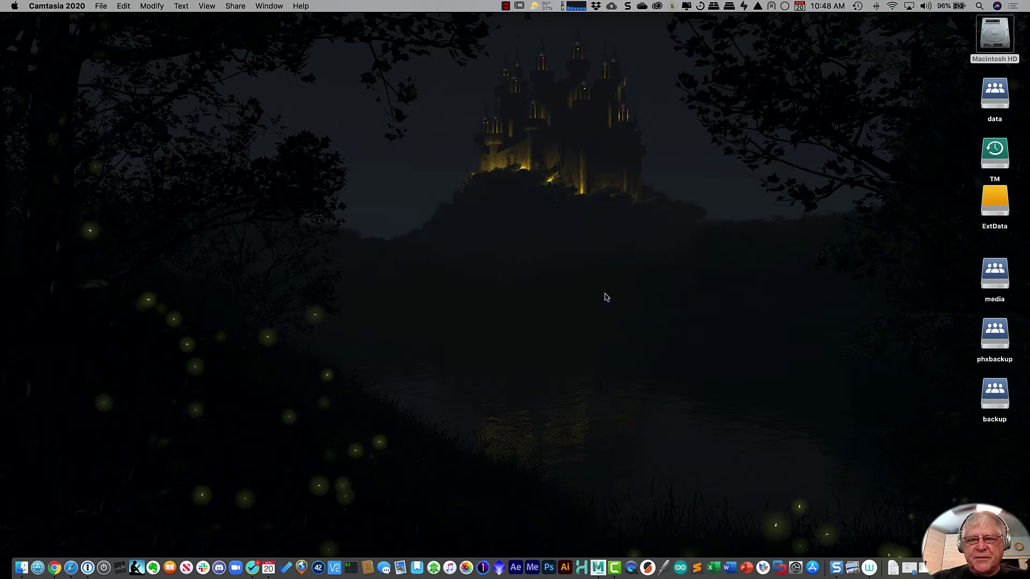
- Launch Harmony 20 Advanced from the Dock and move its Welcome window up and left
left_click(582, 567)
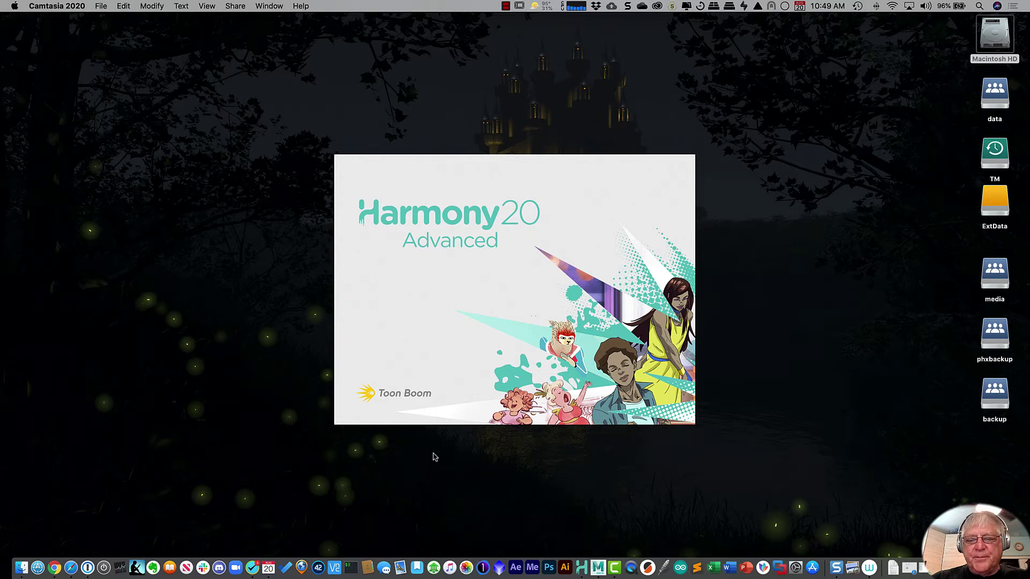
left_click_drag(589, 118, 545, 93)
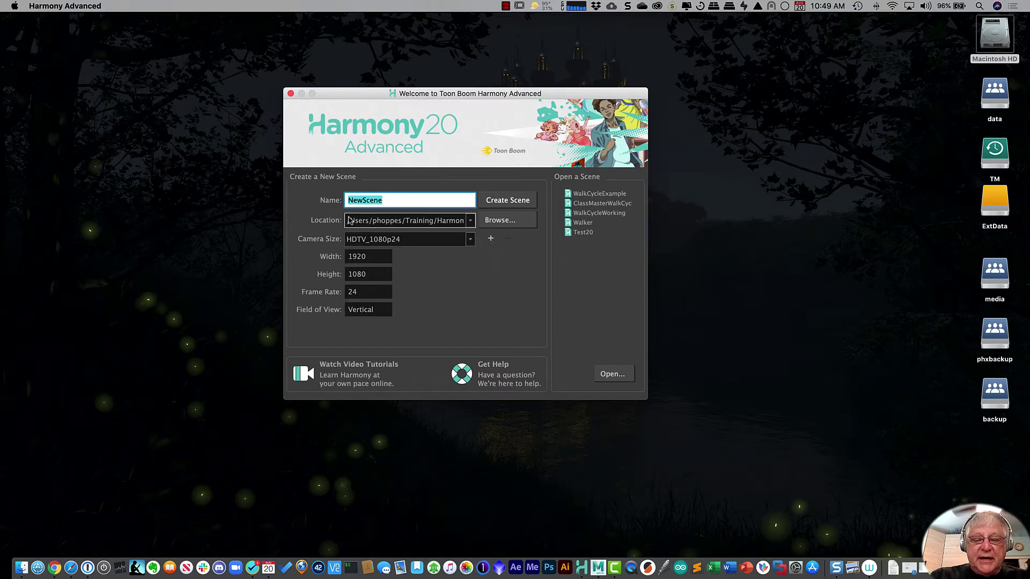
- Change the new scene's save location from Training to the Desktop folder
left_click(512, 228)
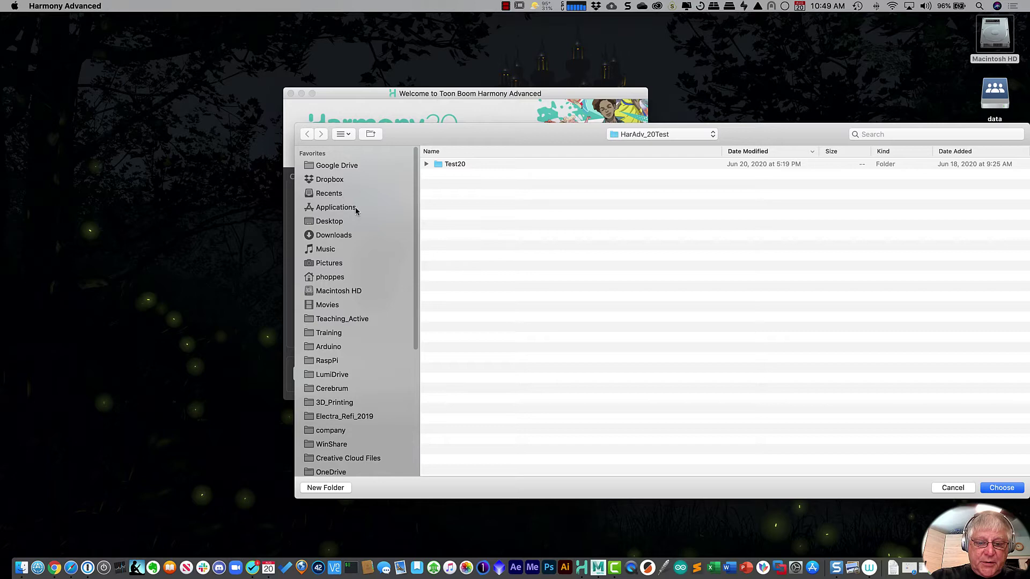
left_click(334, 221)
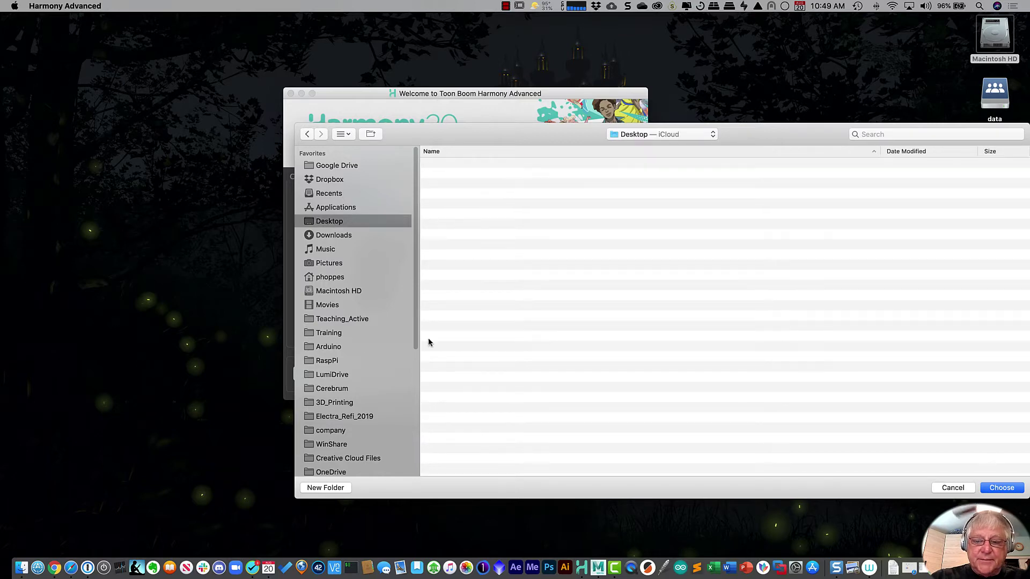
left_click(1002, 487)
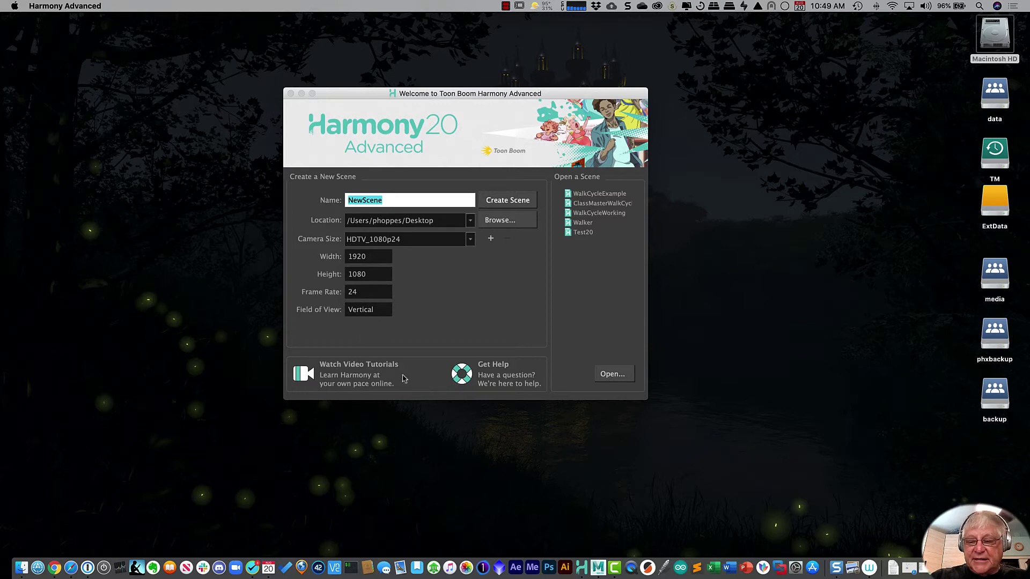
- Create the HDTV_1080p24 NewScene scene and nudge the main Harmony window upward
left_click(507, 201)
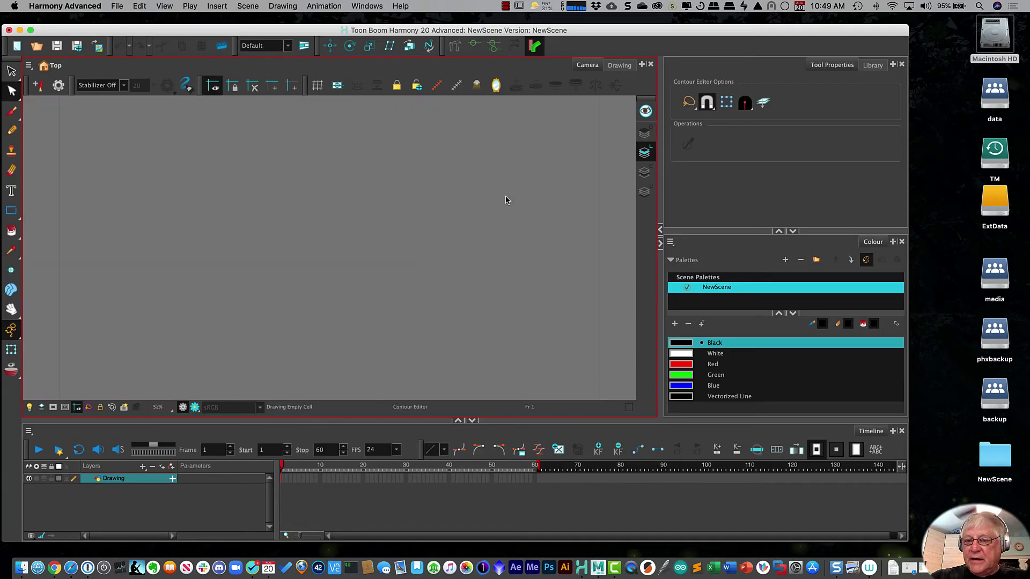
left_click_drag(258, 30, 256, 18)
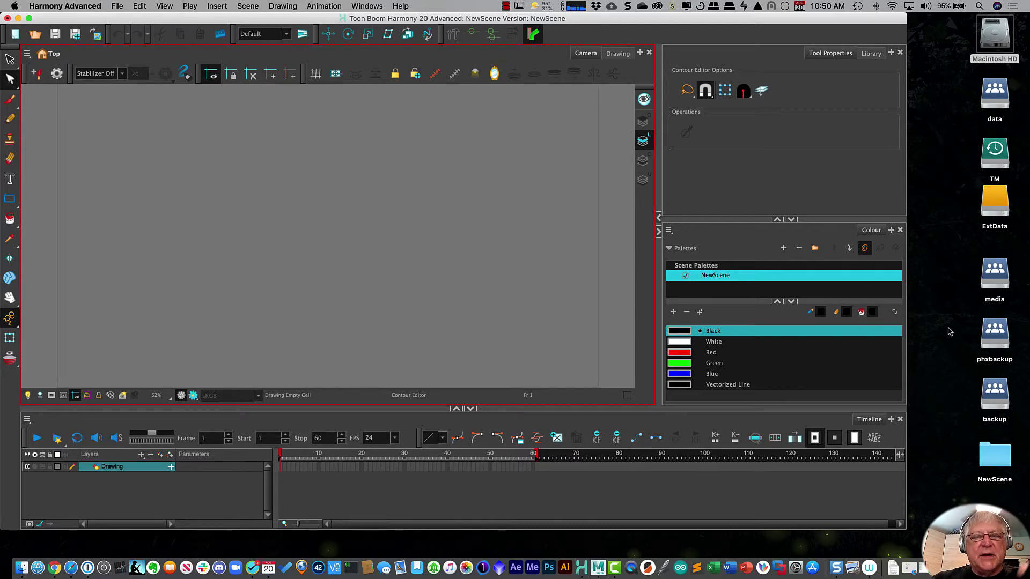
left_click(815, 187)
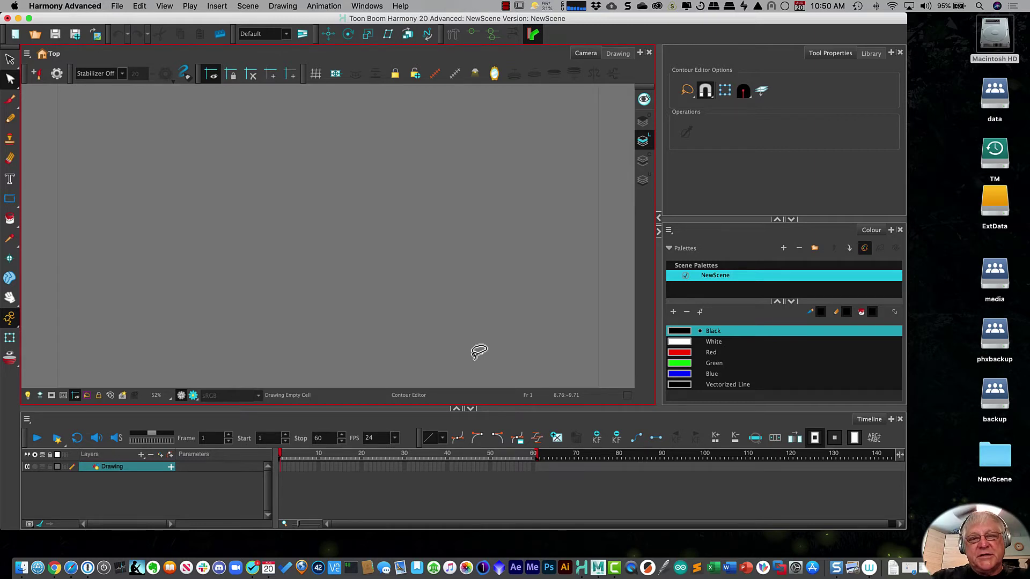
double_click(992, 467)
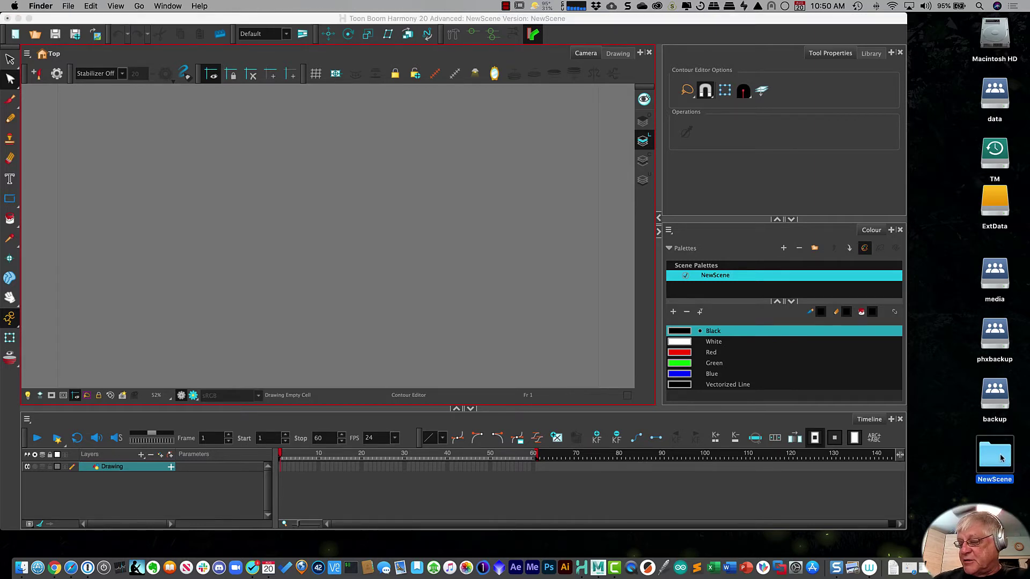
left_click_drag(602, 106, 521, 77)
left_click_drag(639, 294, 667, 320)
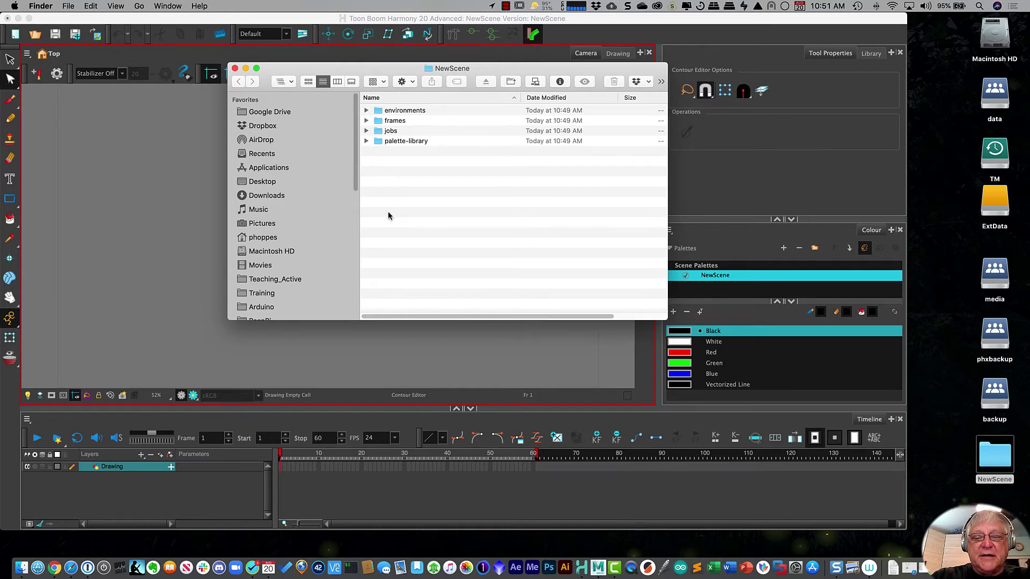
left_click(367, 111)
left_click(366, 130)
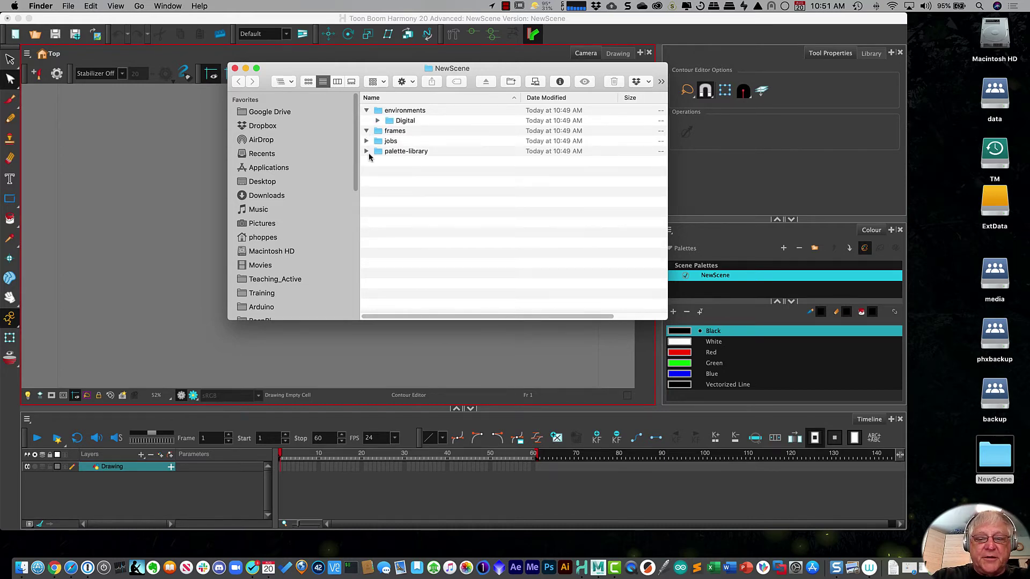
left_click(366, 142)
left_click(367, 161)
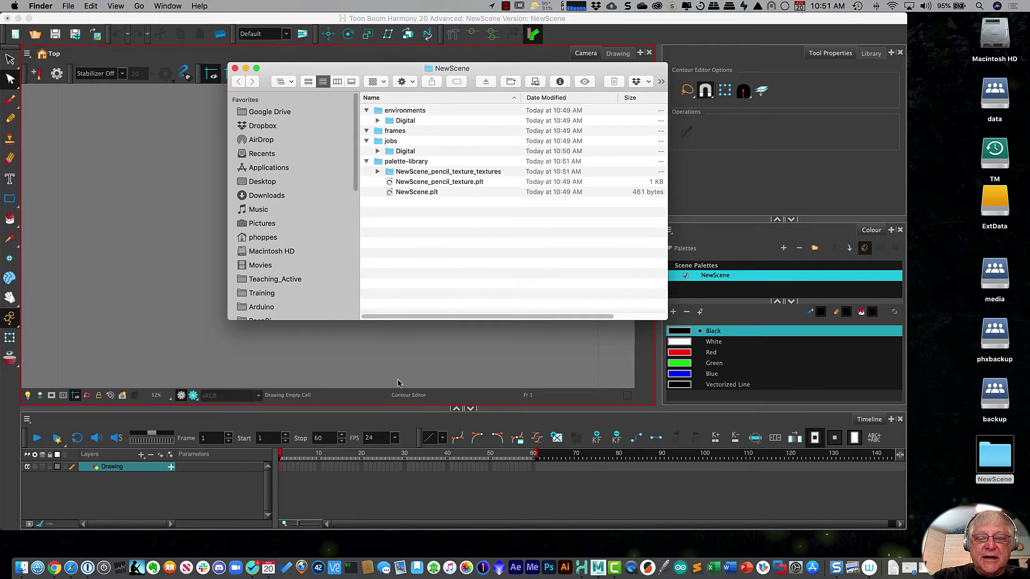
left_click(378, 150)
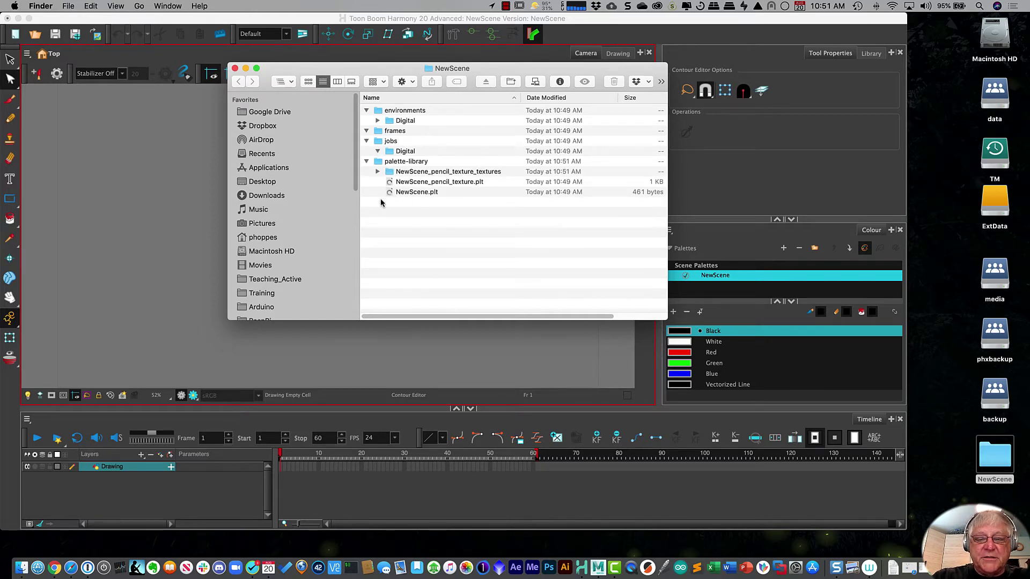
left_click(378, 172)
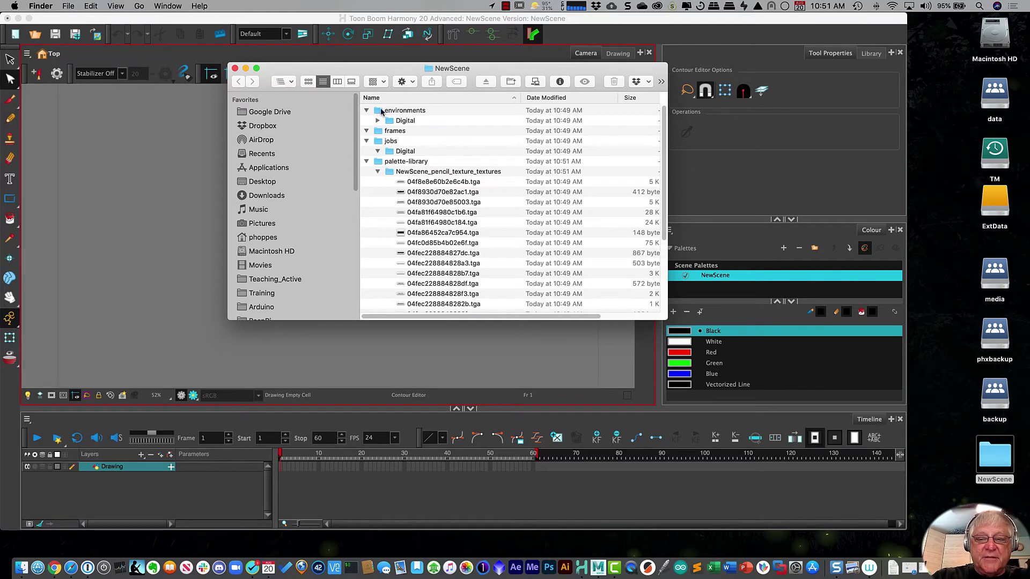
left_click(378, 120)
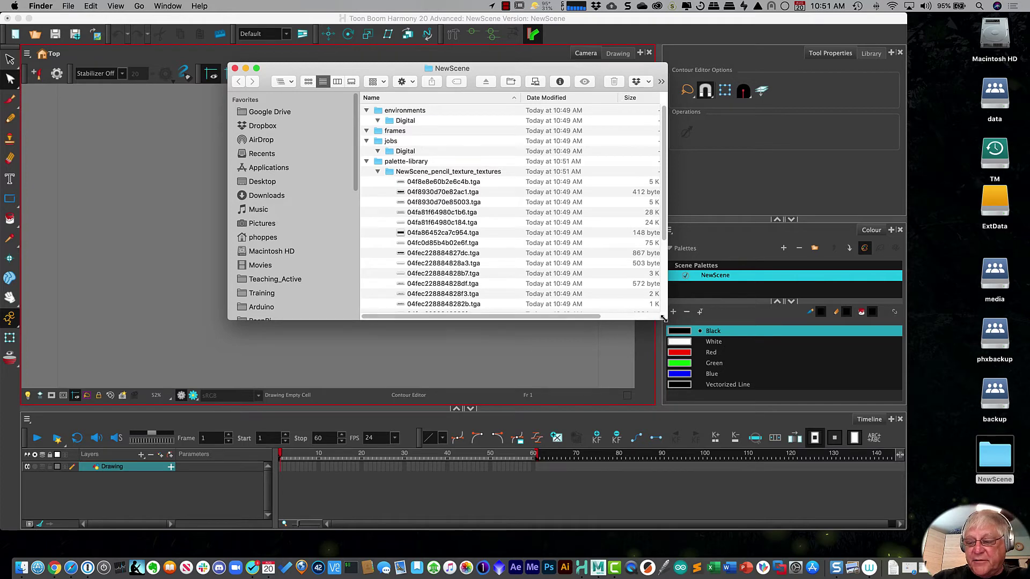
left_click_drag(667, 321, 825, 456)
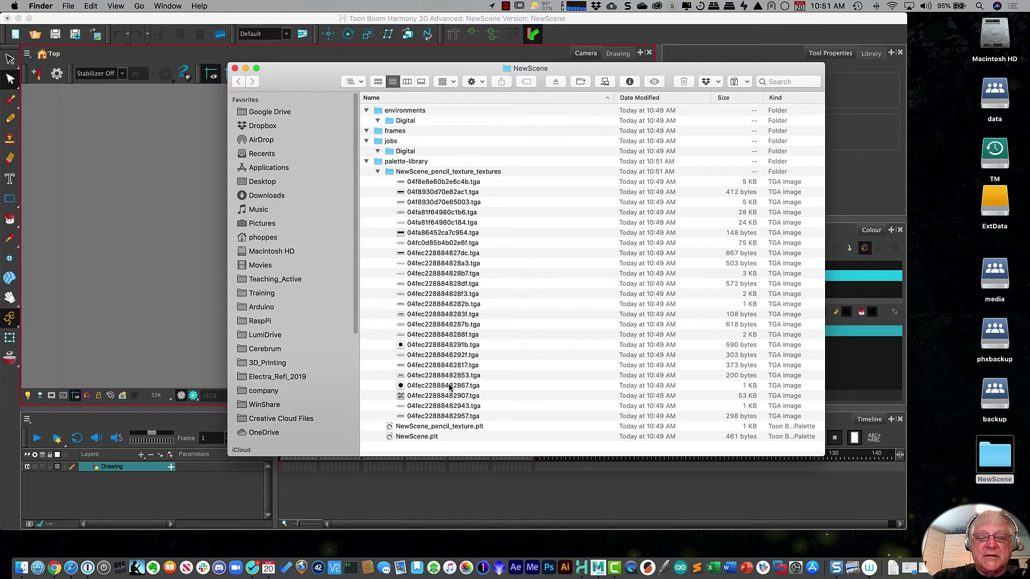
left_click(366, 161)
left_click(366, 140)
left_click(366, 111)
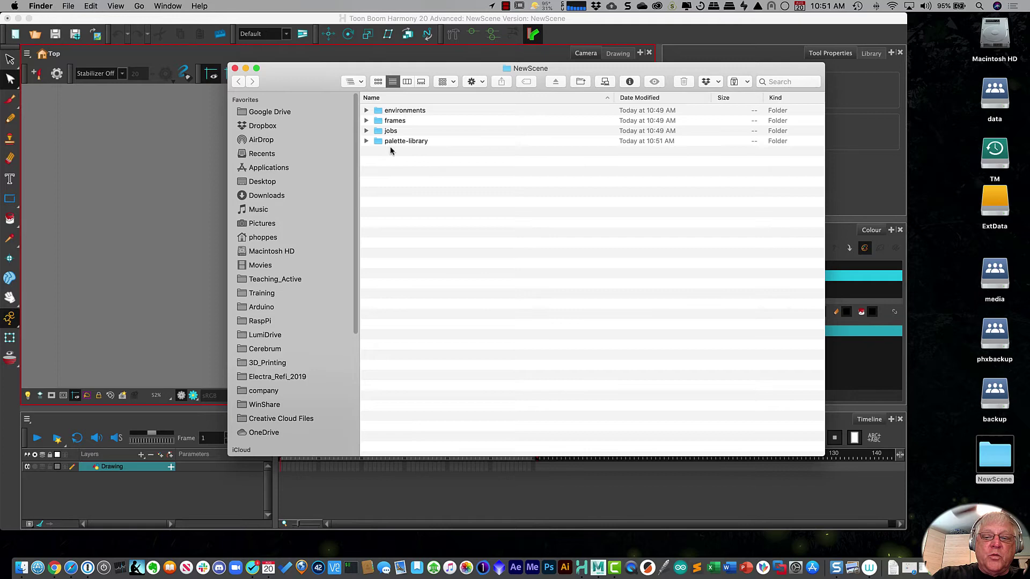
left_click(235, 68)
left_click(992, 455)
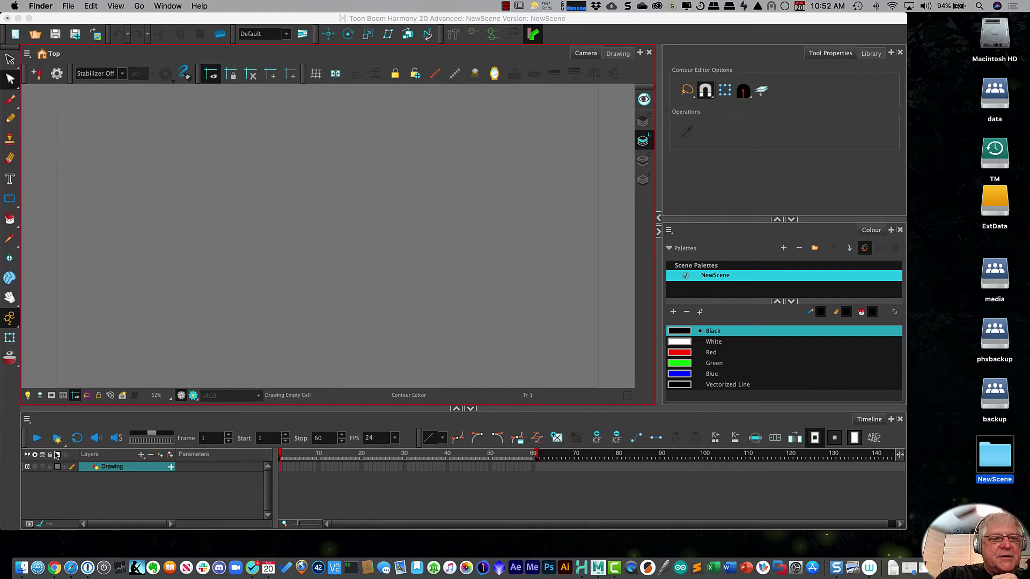
- Bring Harmony back to the front and deselect the Drawing layer in the Timeline
left_click(248, 24)
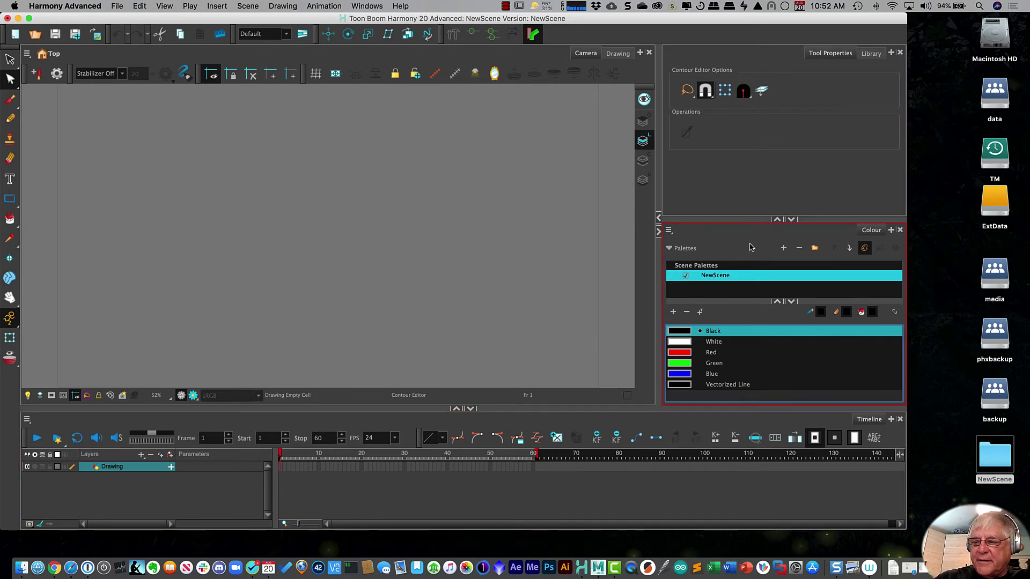
left_click(705, 494)
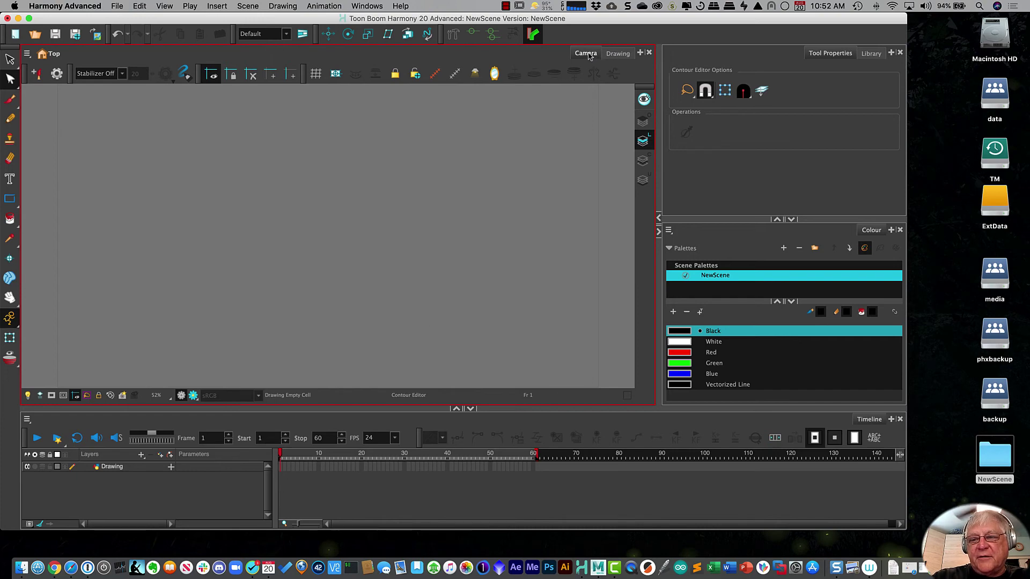
left_click(617, 53)
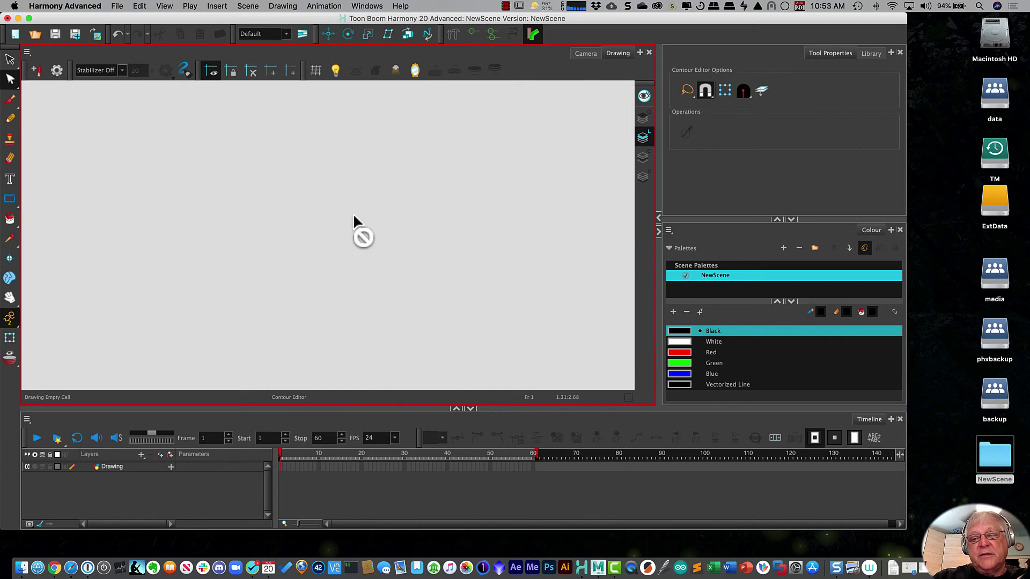
left_click(586, 53)
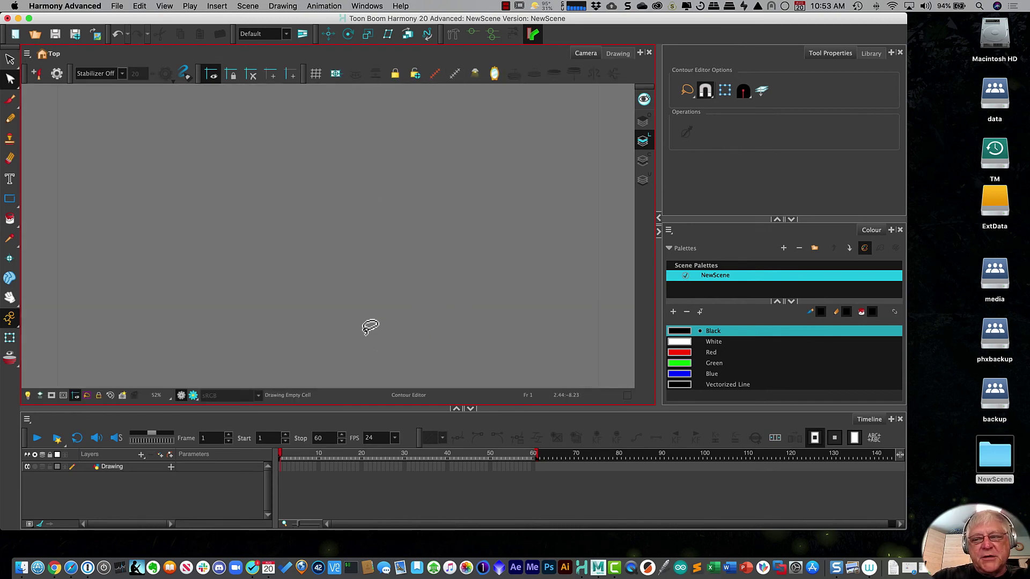
left_click(618, 53)
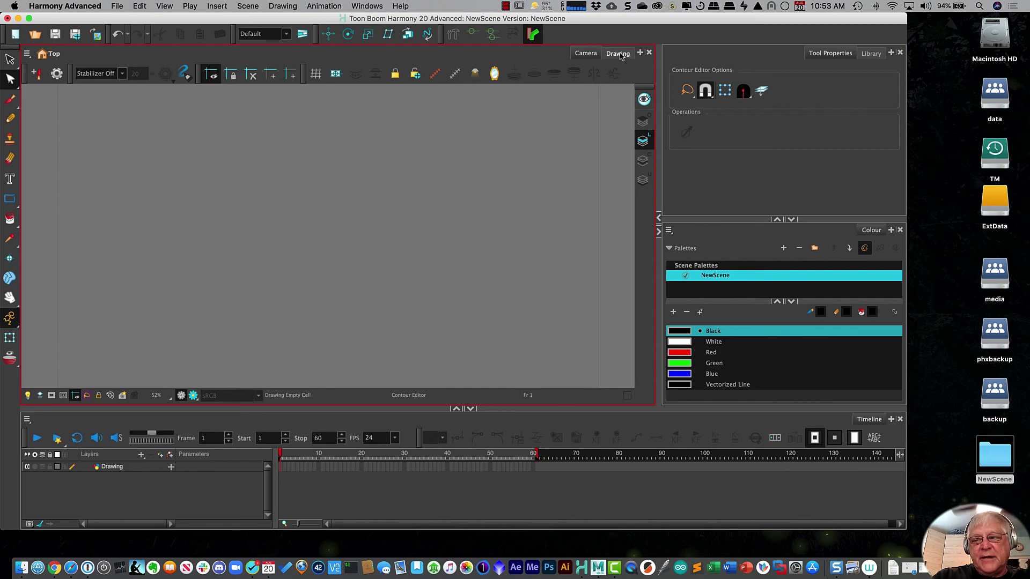
left_click(586, 56)
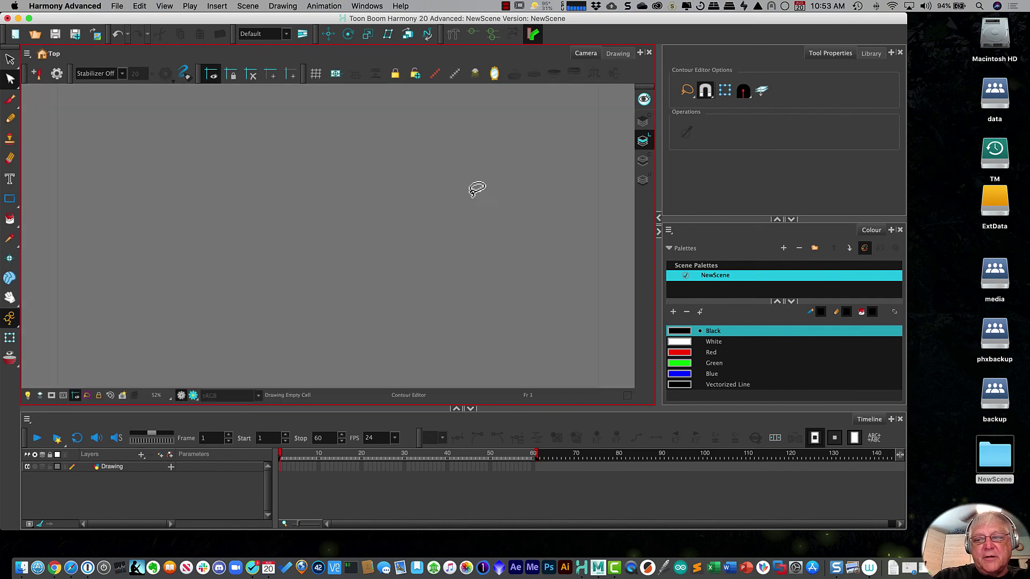